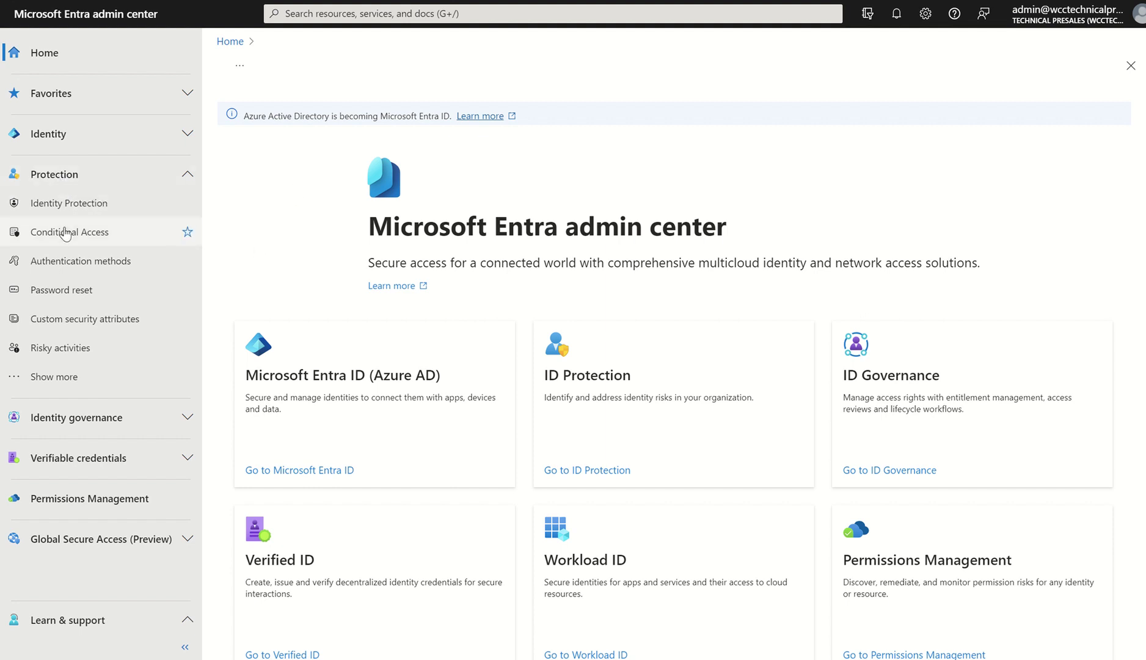
# Step: Go to Protection > Conditional Access and show the empty Terms of use list
pyautogui.click(65, 234)
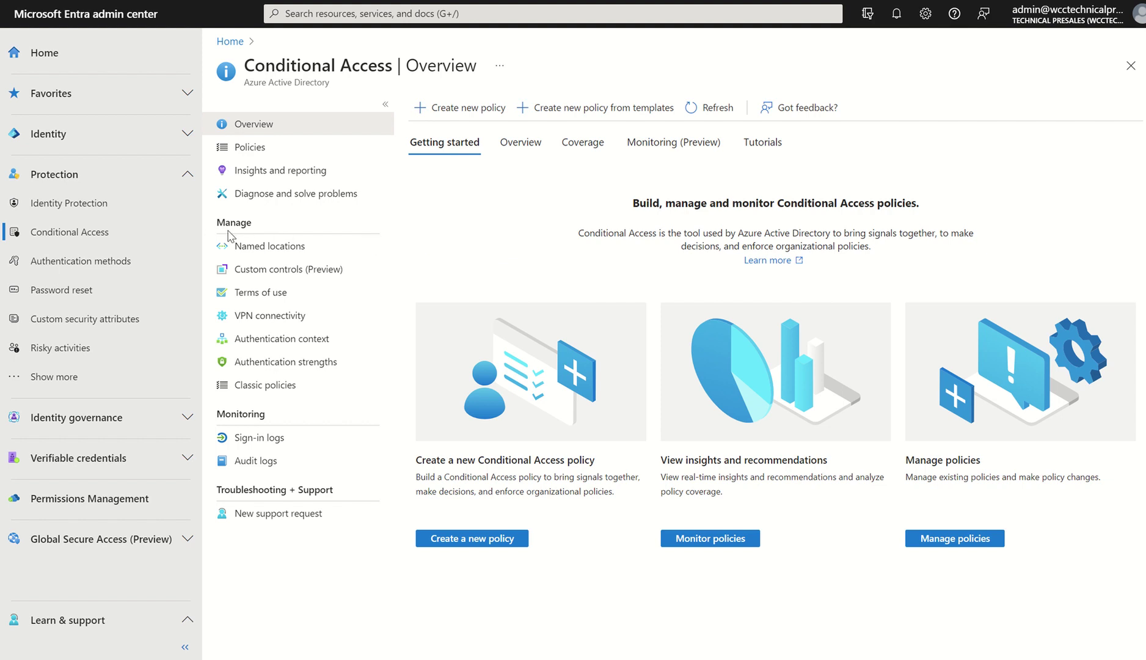
pyautogui.click(261, 293)
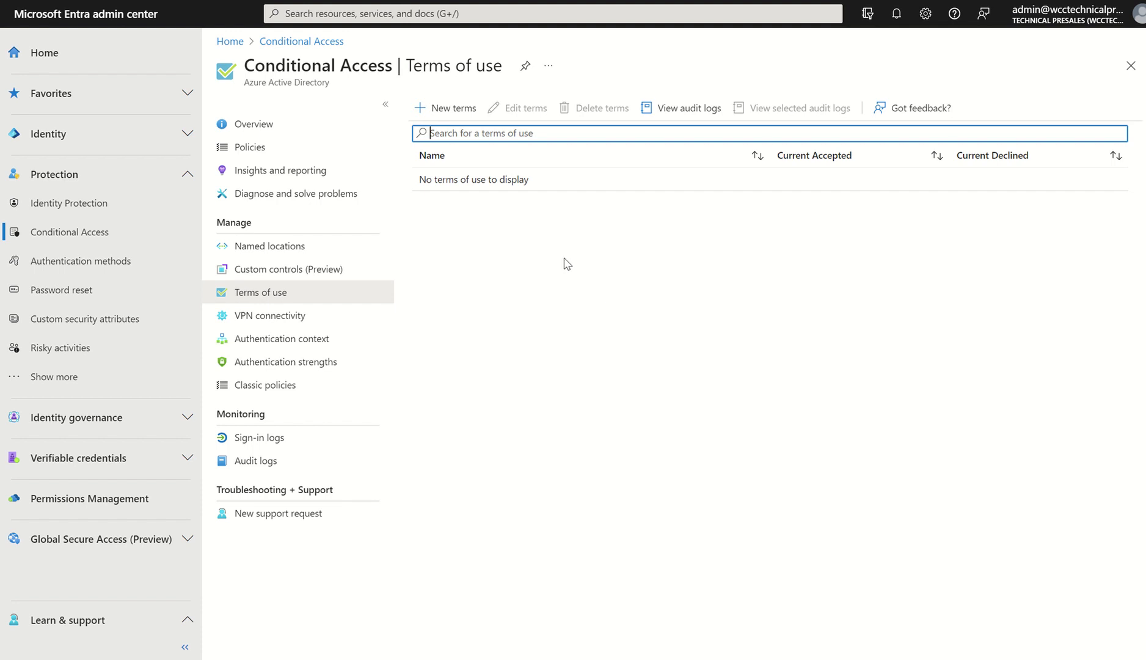
# Step: Start a new terms of use named 'Organisation T&C's' with TCOE Services Catalouge.pdf attached
pyautogui.click(452, 122)
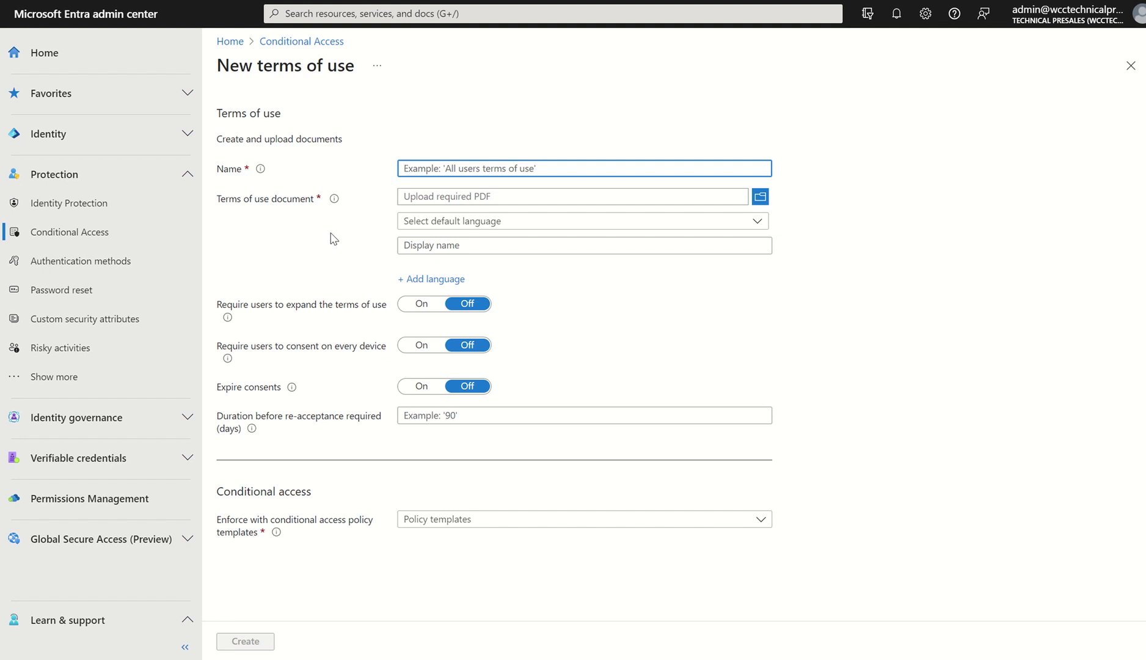
pyautogui.write('Organisation')
pyautogui.press('BackSpace')
pyautogui.write("s T&C's")
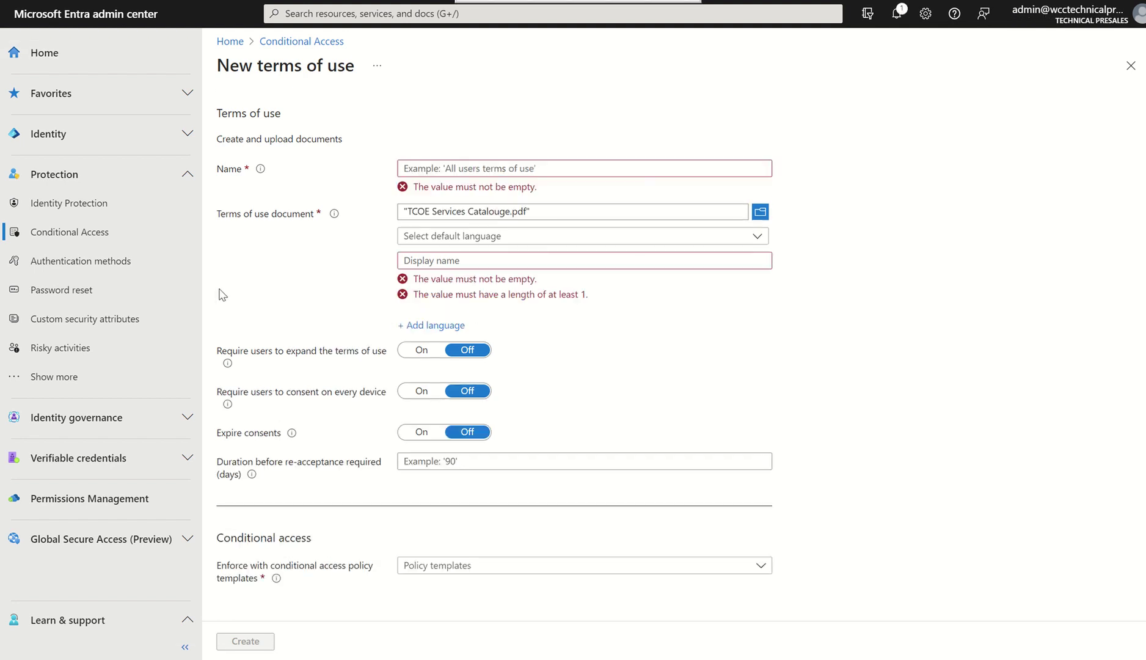
pyautogui.click(453, 161)
pyautogui.write("Organisation T&C's")
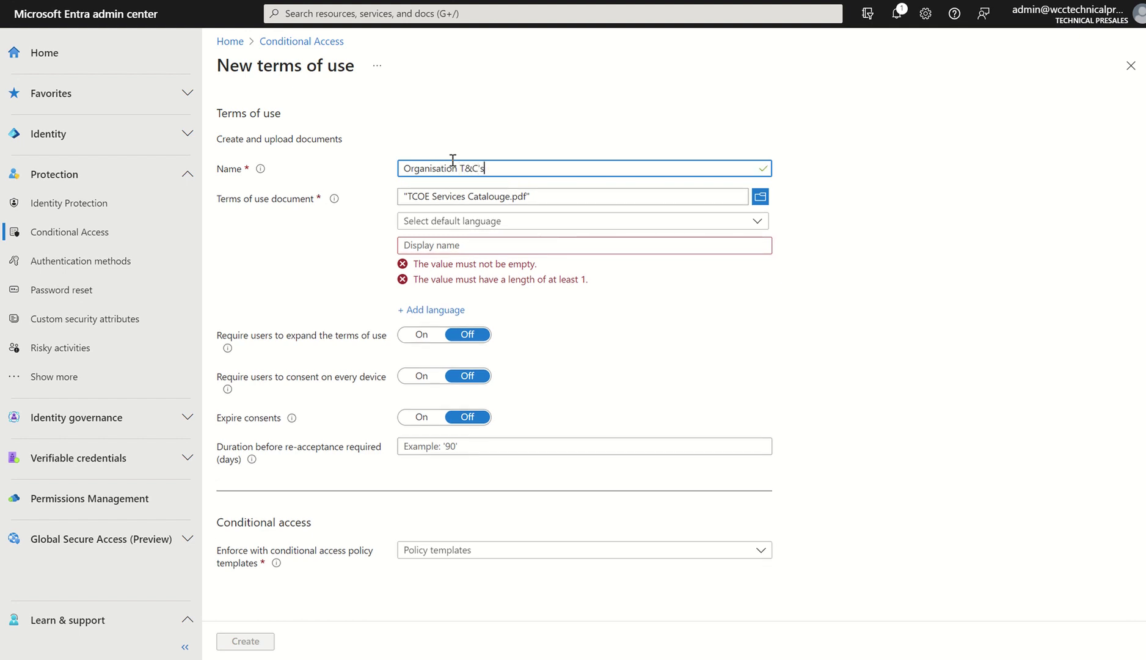
pyautogui.click(871, 287)
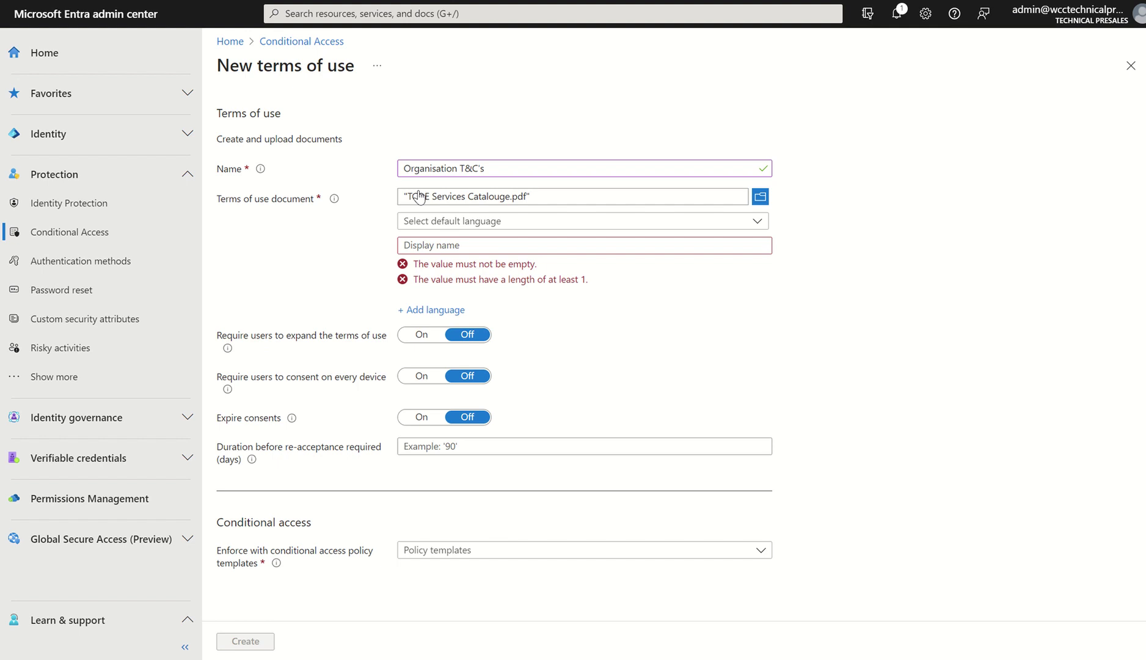
# Step: Set the terms document's default language to English (United Kingdom)
pyautogui.click(449, 221)
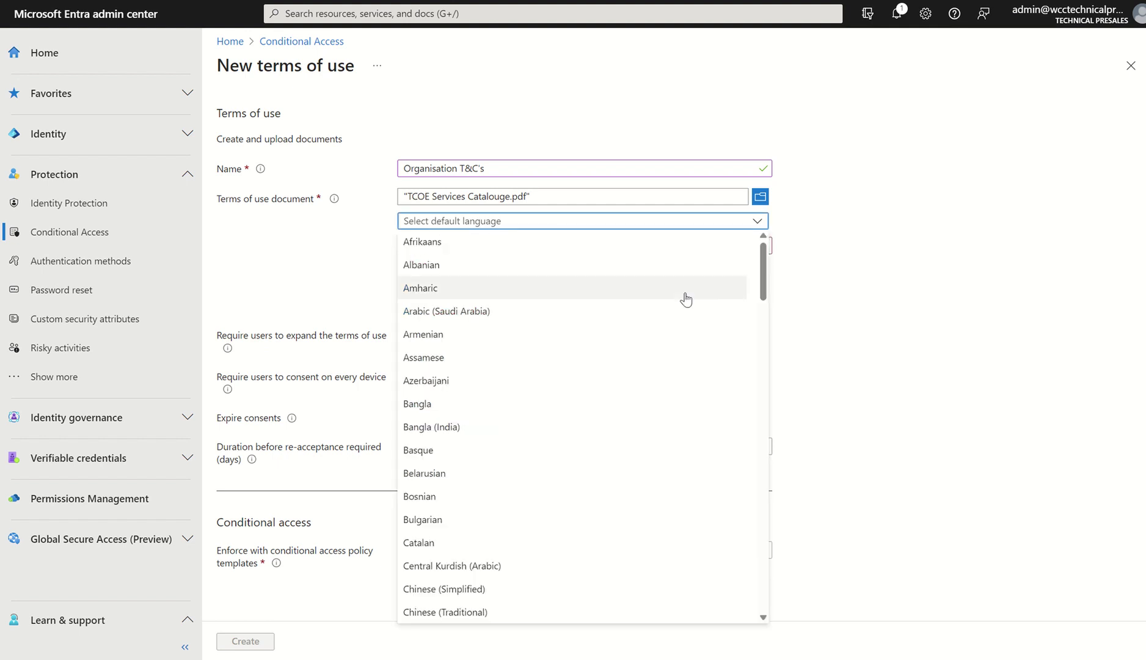
pyautogui.moveTo(766, 293); pyautogui.dragTo(778, 352)
pyautogui.click(469, 480)
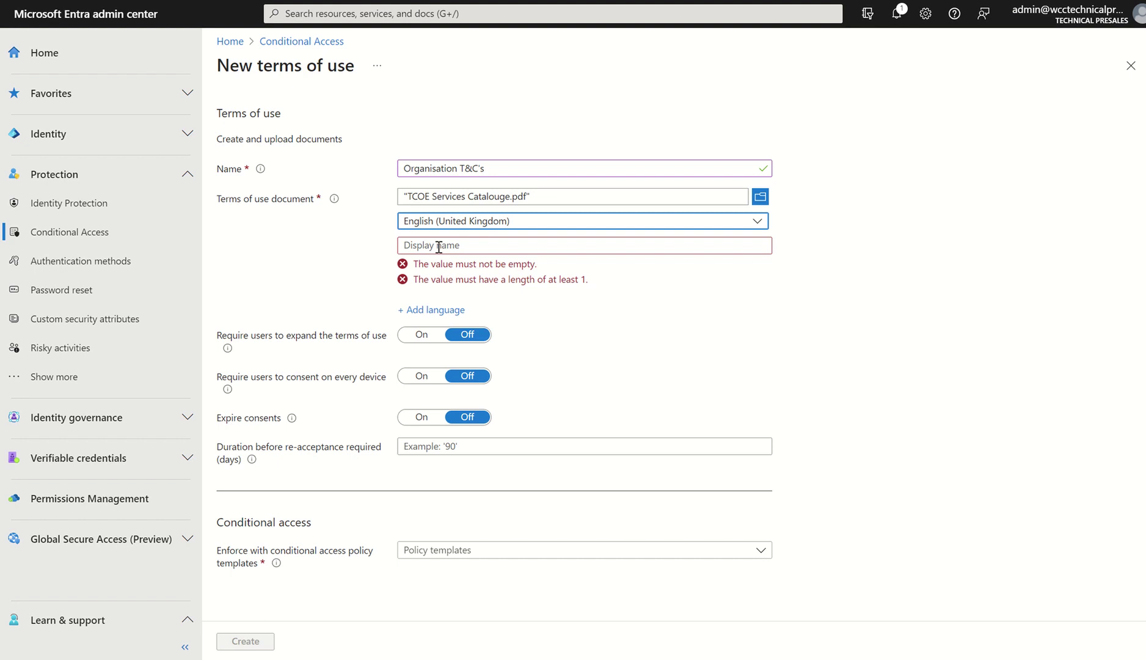
# Step: Give the document the display name 'Organisations T&C's'
pyautogui.click(438, 246)
pyautogui.write('Orgs')
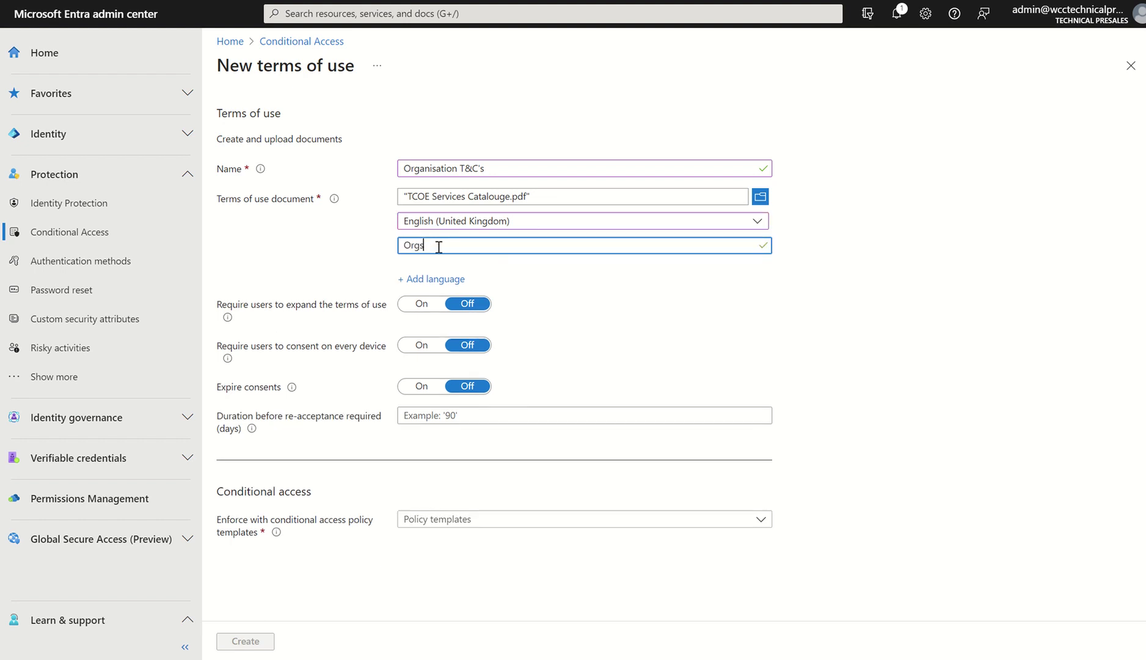
pyautogui.press('BackSpace')
pyautogui.write("anisations T&C's")
pyautogui.click(629, 307)
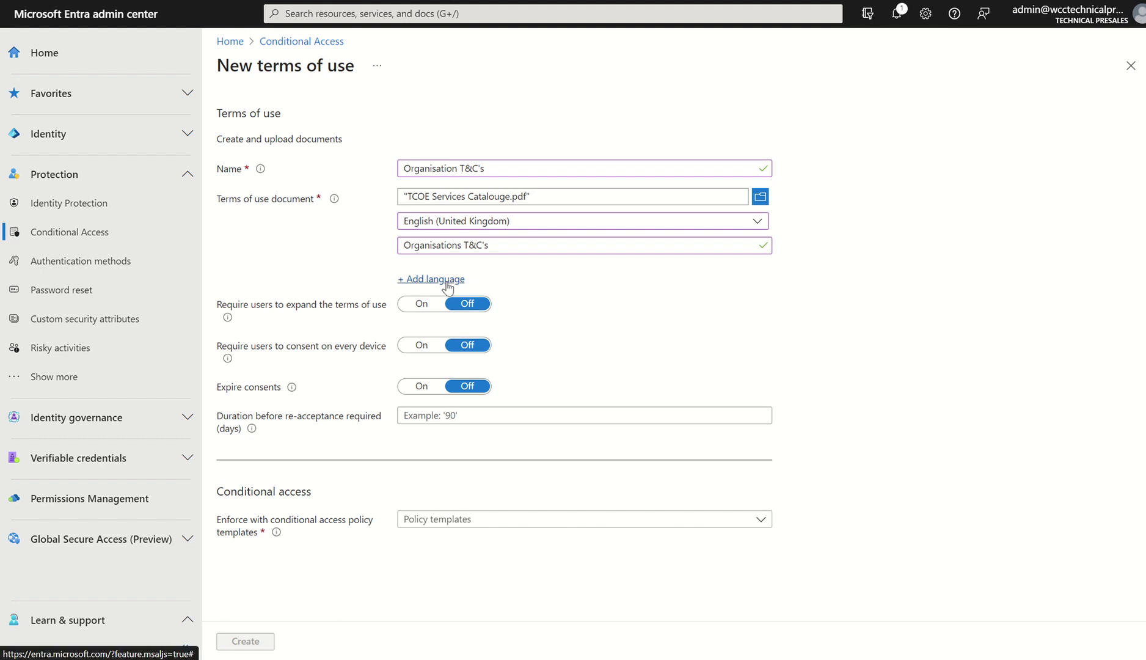
pyautogui.click(448, 281)
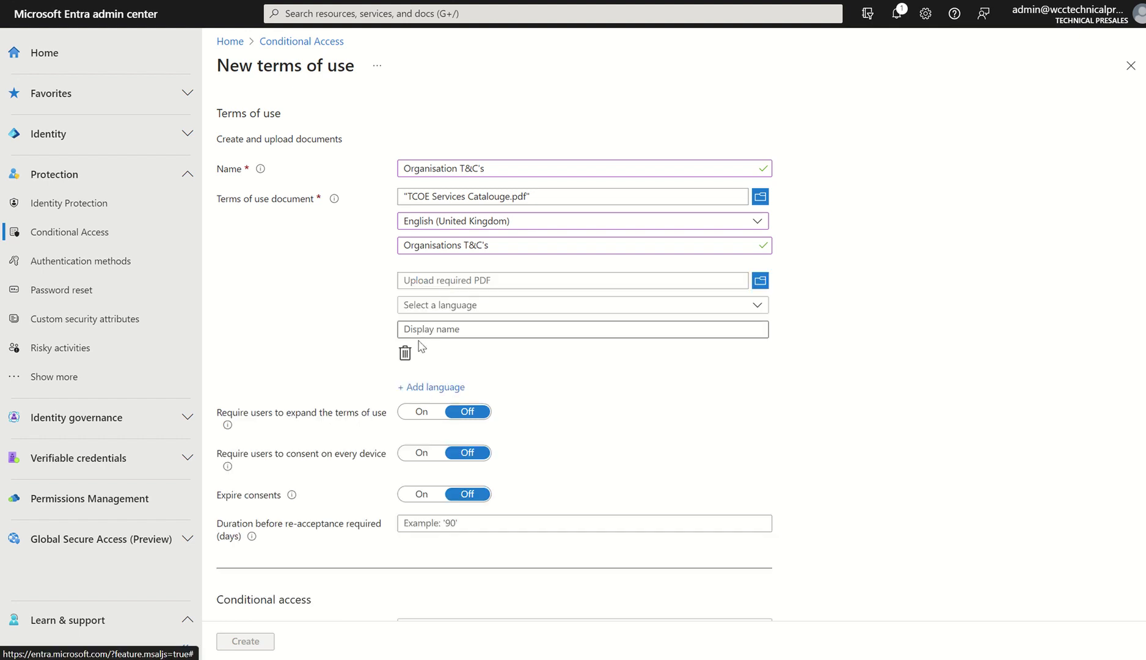
pyautogui.click(405, 353)
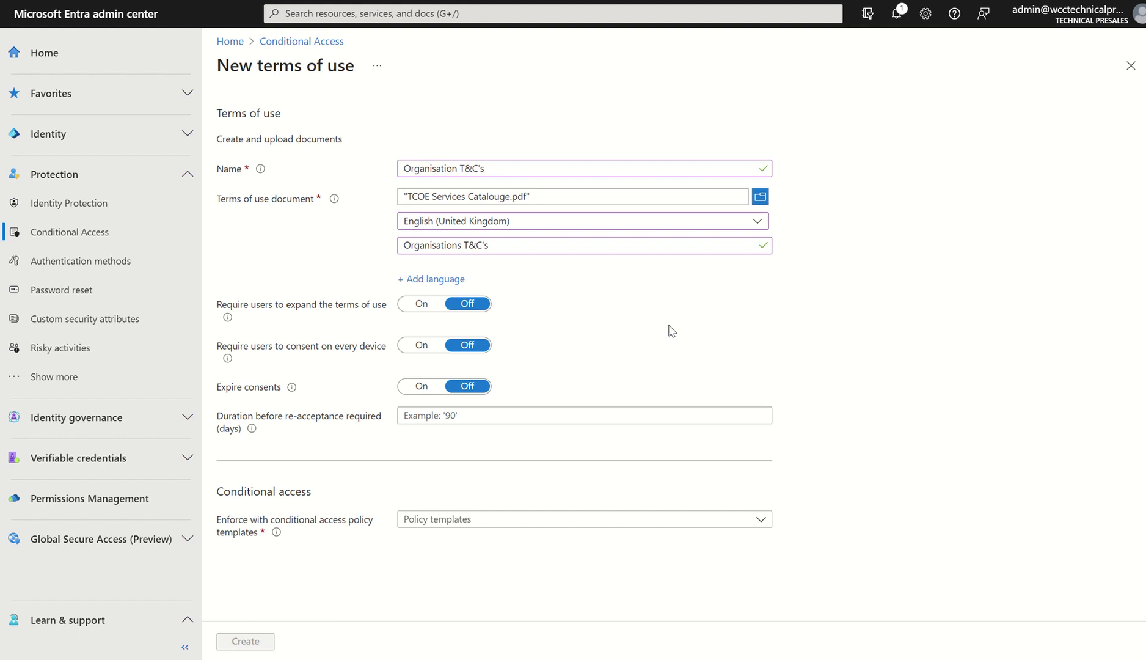
pyautogui.click(444, 305)
pyautogui.click(452, 305)
pyautogui.click(418, 386)
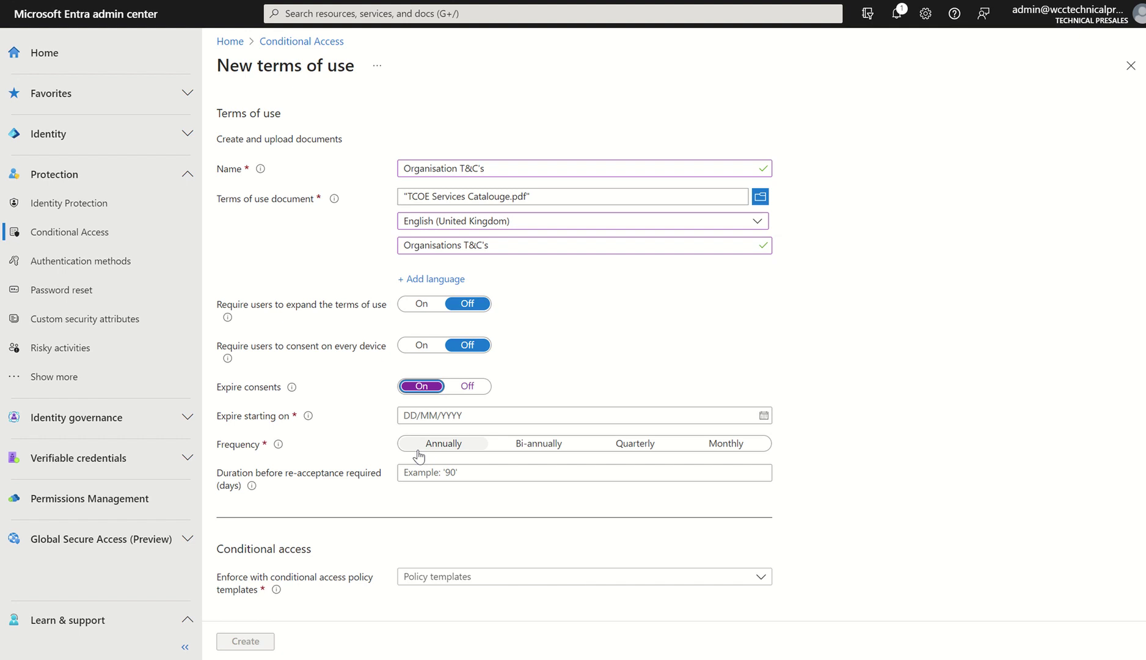
pyautogui.click(467, 386)
pyautogui.click(440, 415)
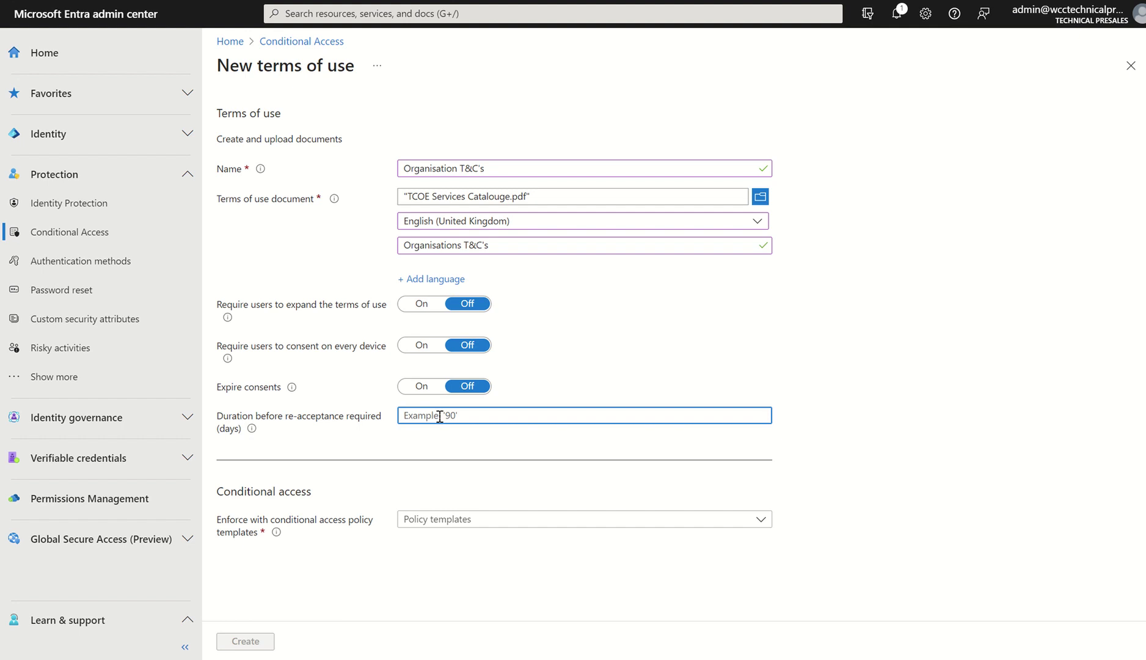
# Step: Require re-acceptance every 90 days, enforce with a Custom policy, and create the terms
pyautogui.write('90')
pyautogui.click(886, 419)
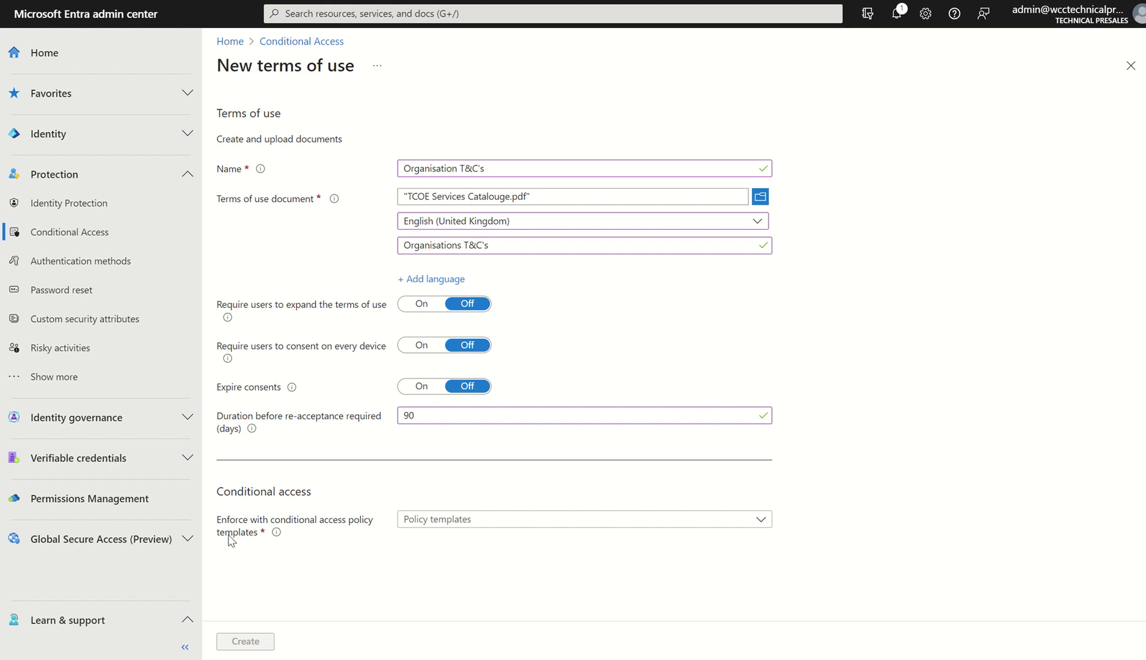
pyautogui.click(428, 523)
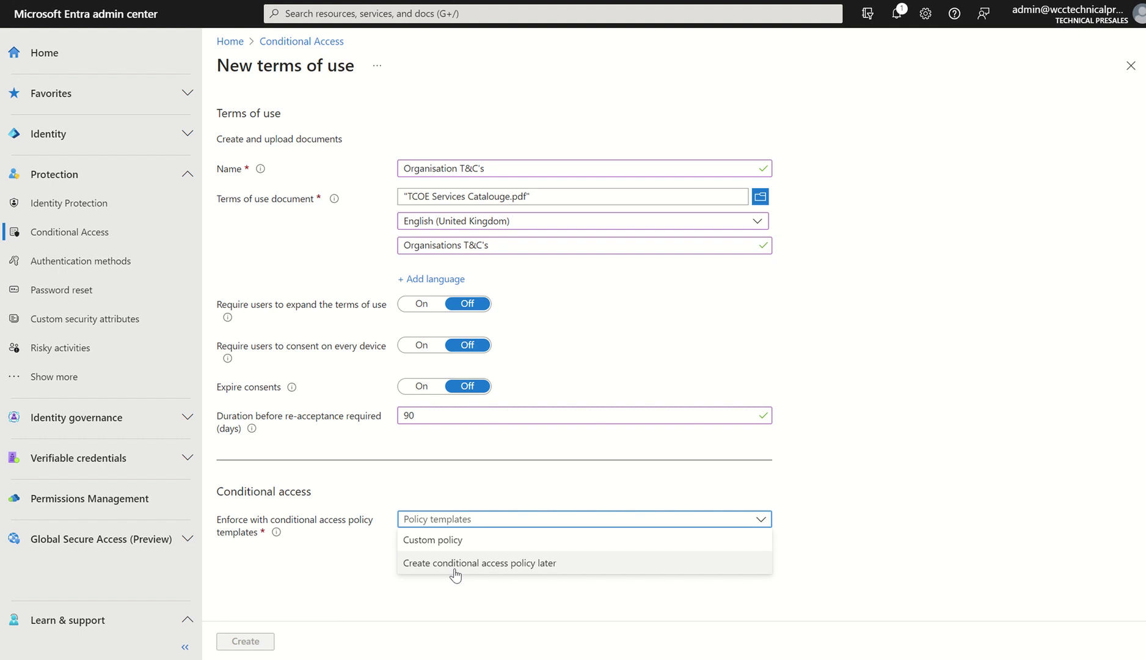
pyautogui.click(437, 542)
pyautogui.click(251, 642)
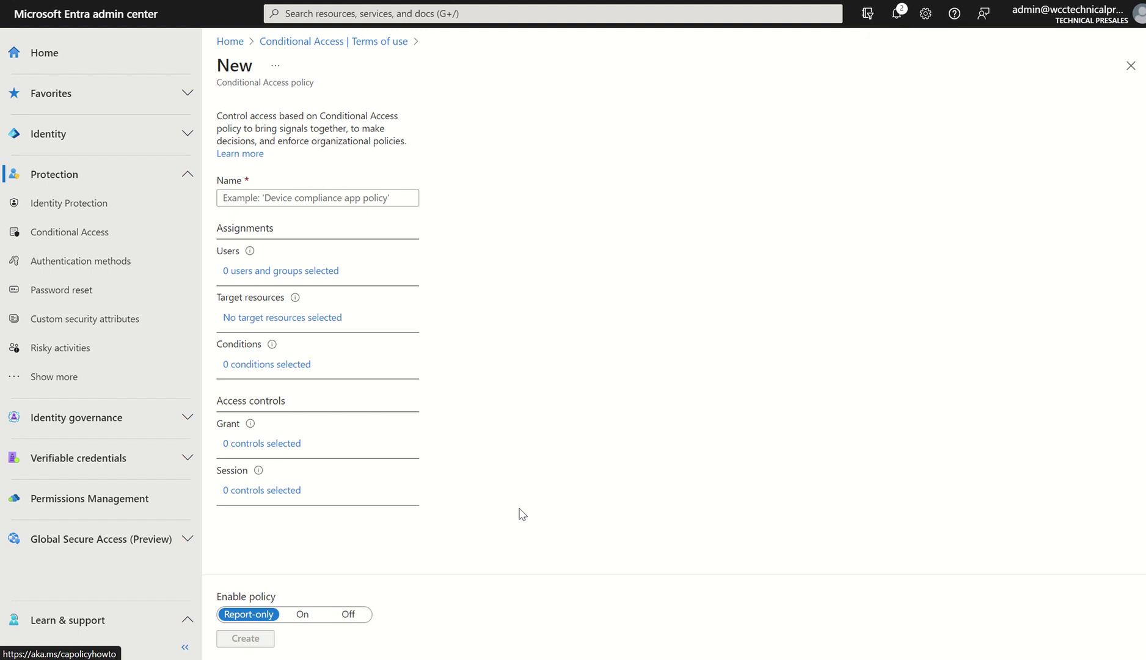
# Step: Name the Conditional Access policy 'Organisation T&C's' and include All users
pyautogui.click(362, 196)
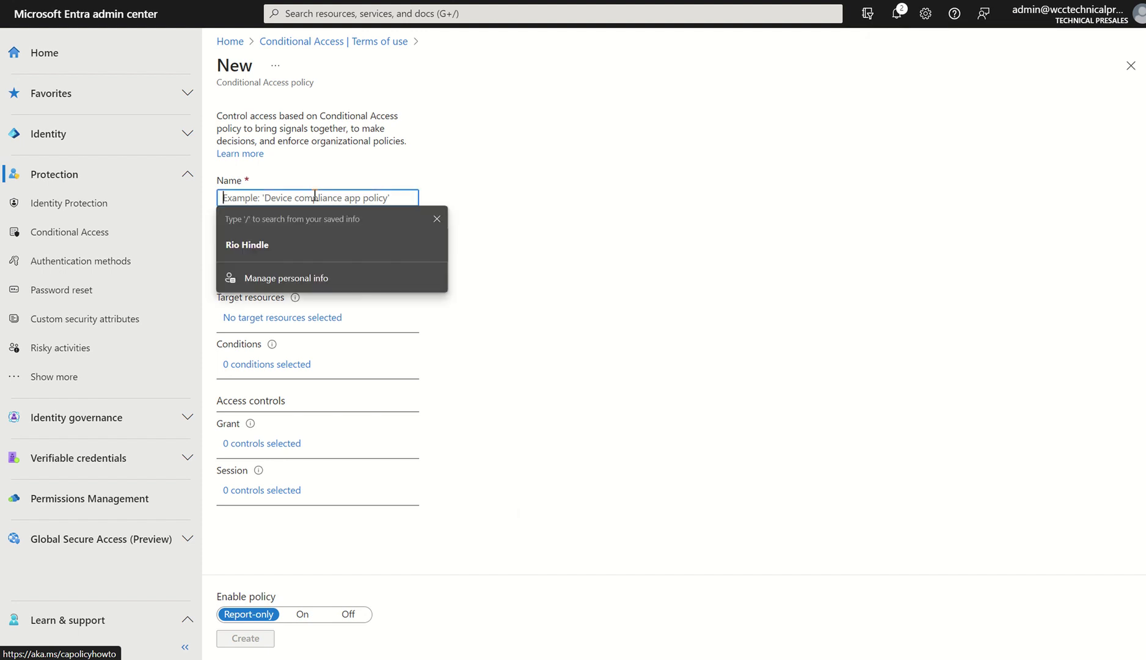
pyautogui.write('Organisation ')
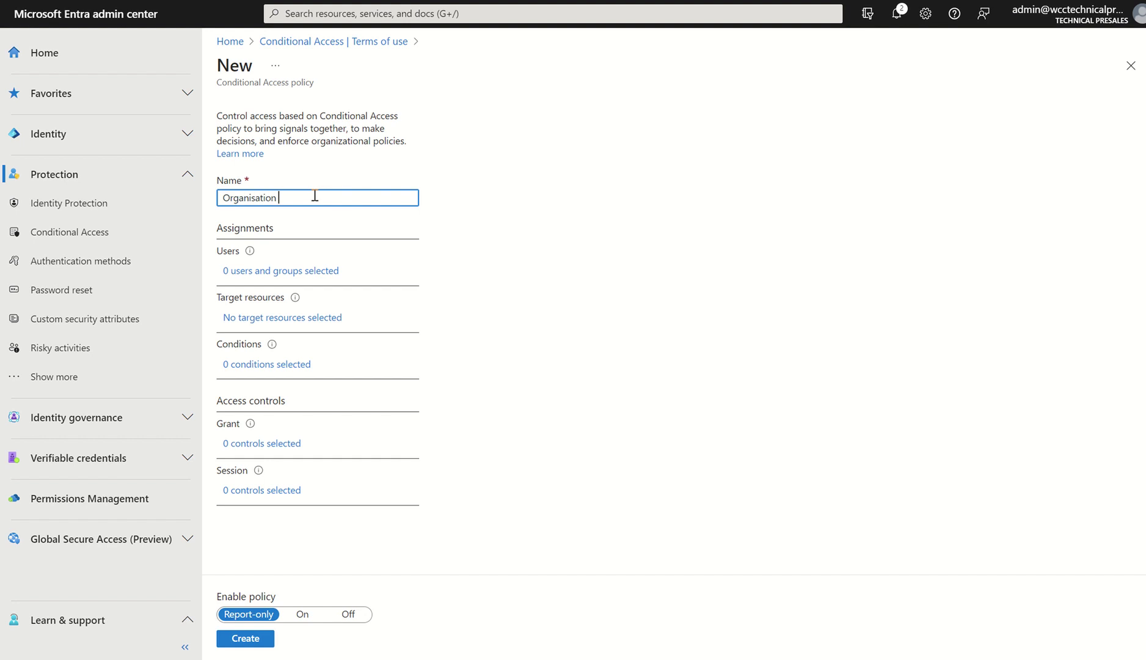
pyautogui.write("T&C's")
pyautogui.click(326, 272)
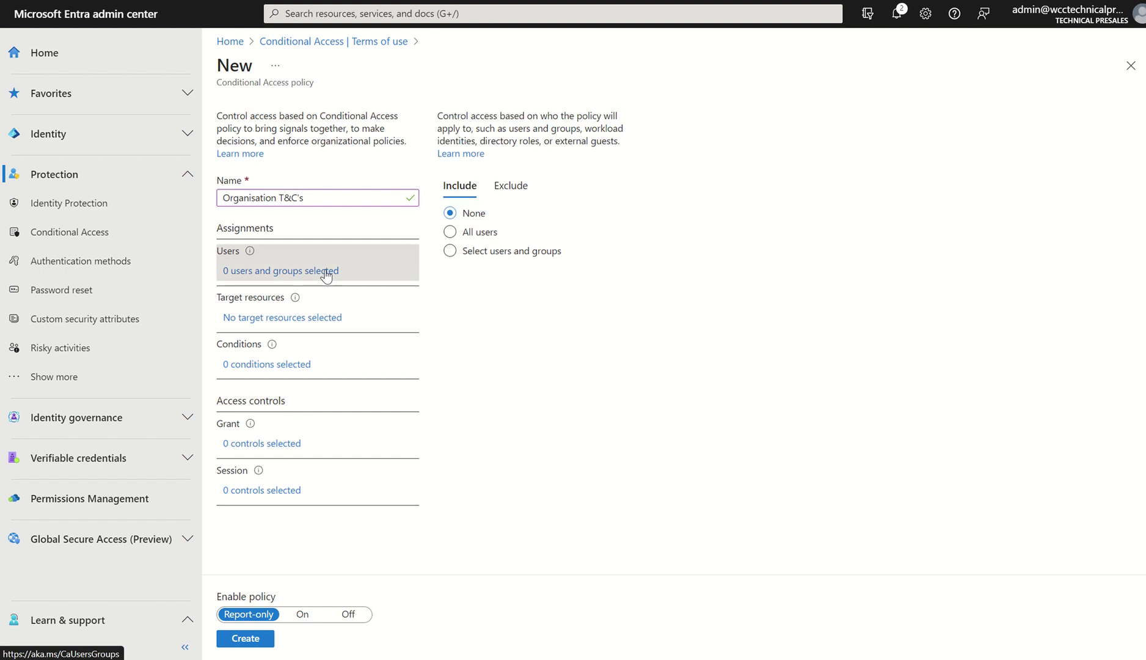
pyautogui.click(452, 251)
pyautogui.click(450, 232)
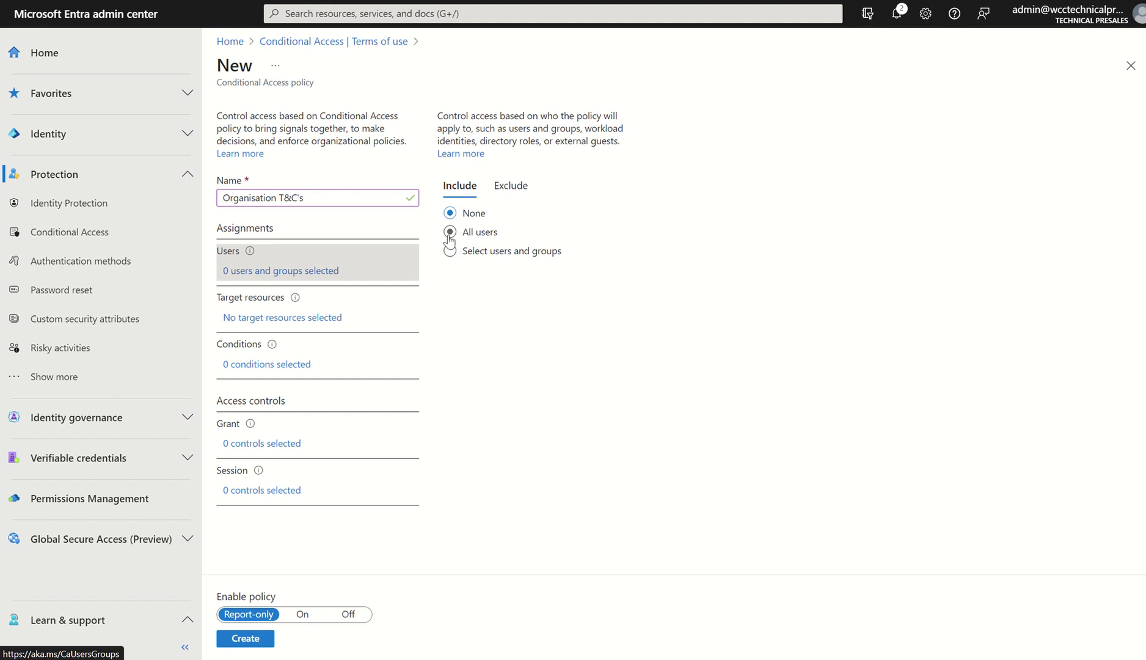
pyautogui.click(519, 185)
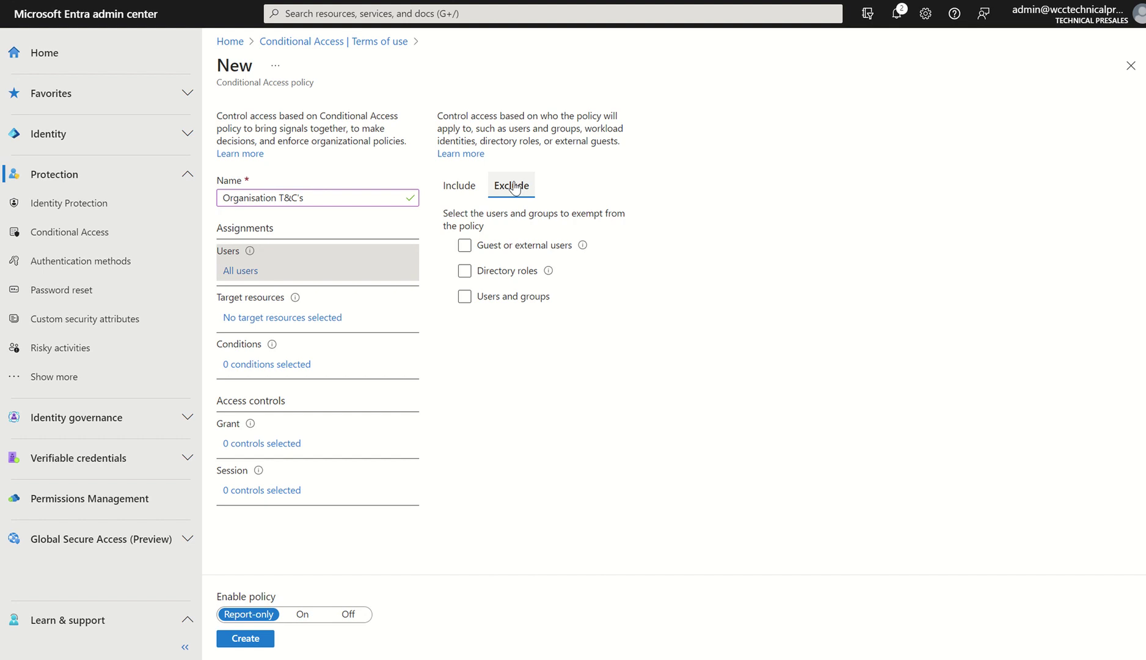
pyautogui.click(459, 186)
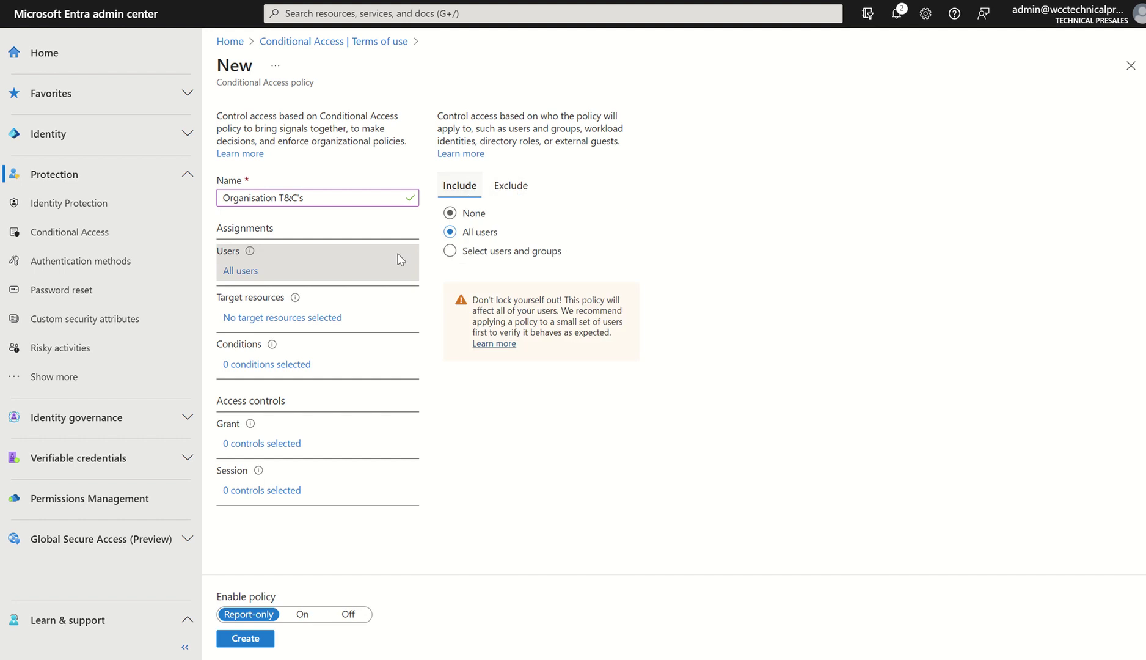
# Step: Target the policy at All cloud apps, keeping the Cloud apps resource type
pyautogui.click(247, 318)
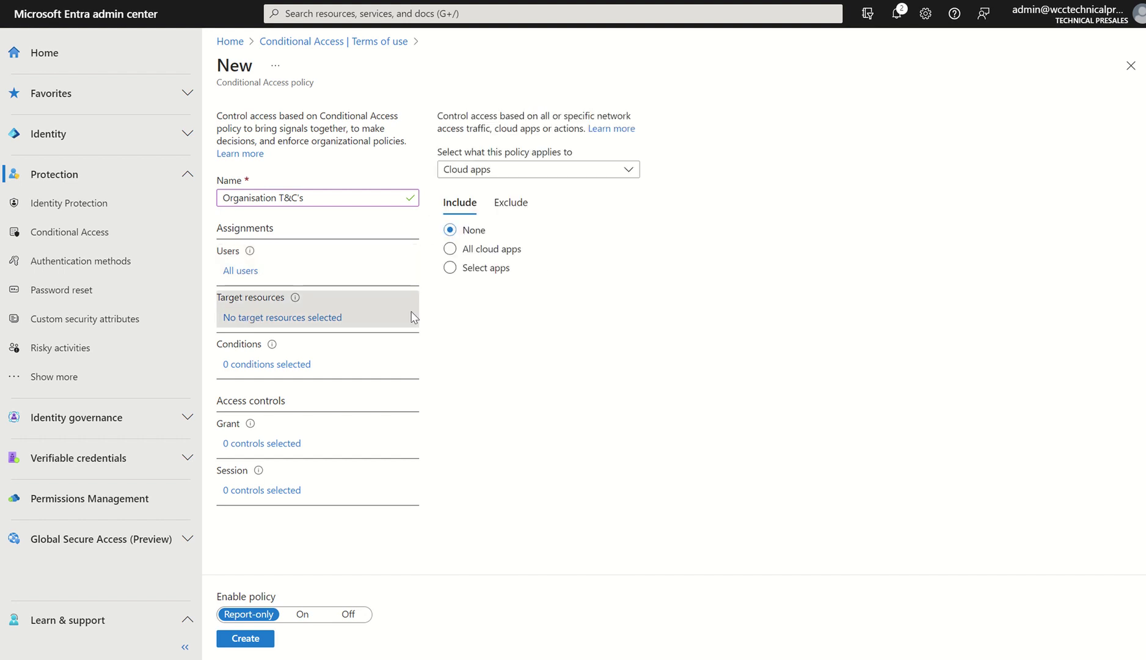
pyautogui.click(450, 249)
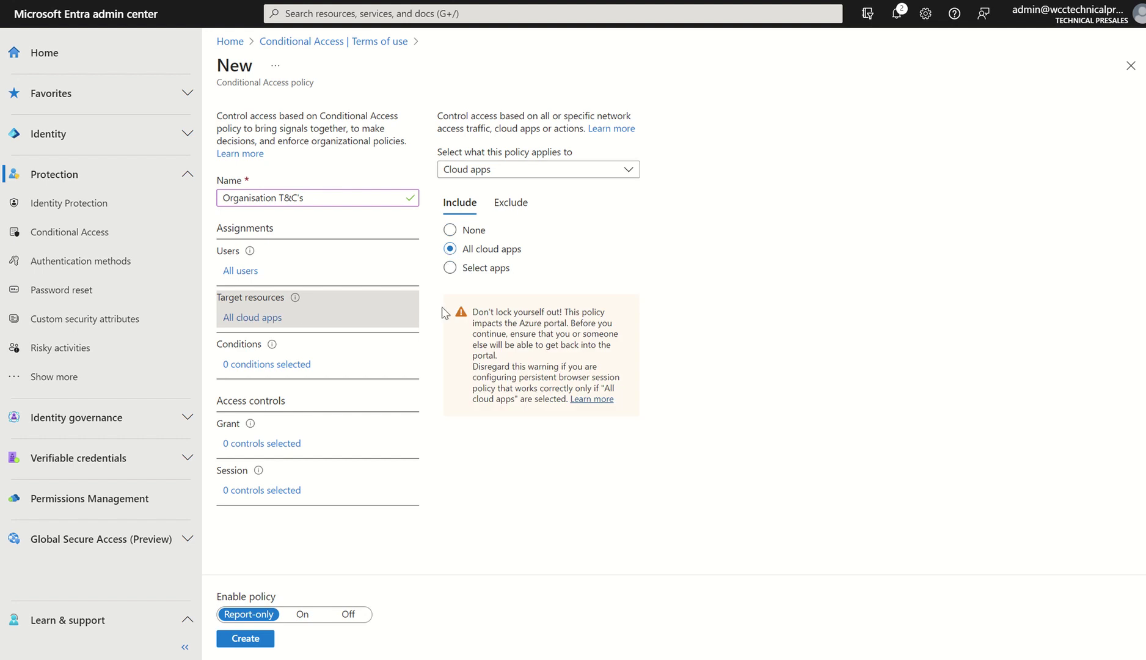
pyautogui.click(511, 169)
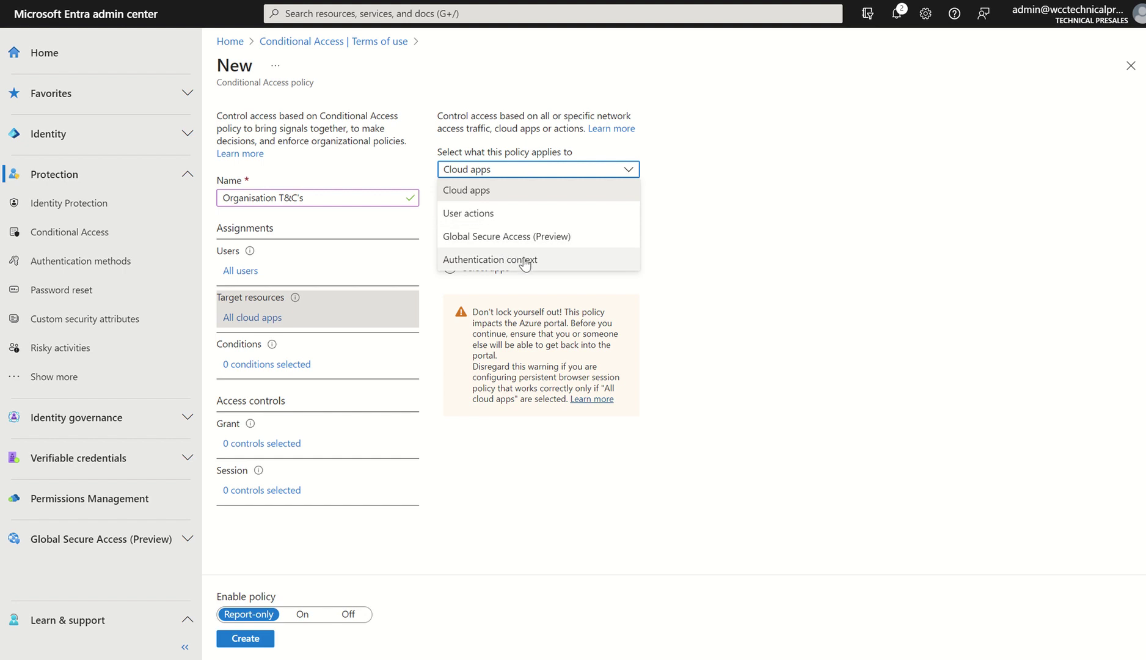
pyautogui.click(755, 268)
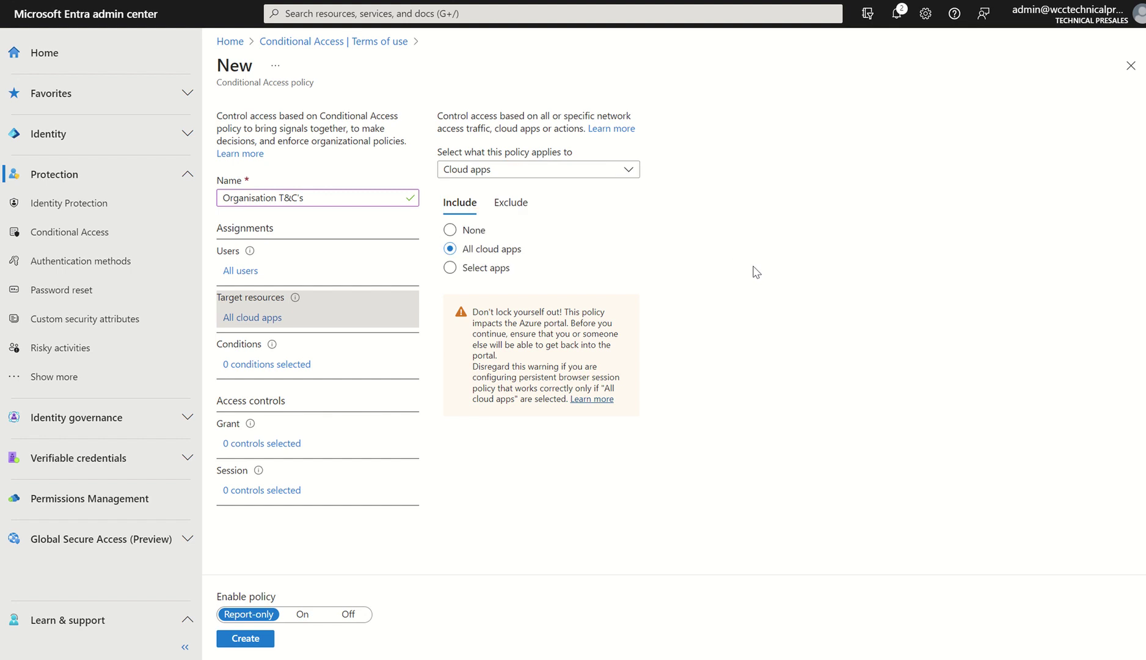
pyautogui.click(264, 365)
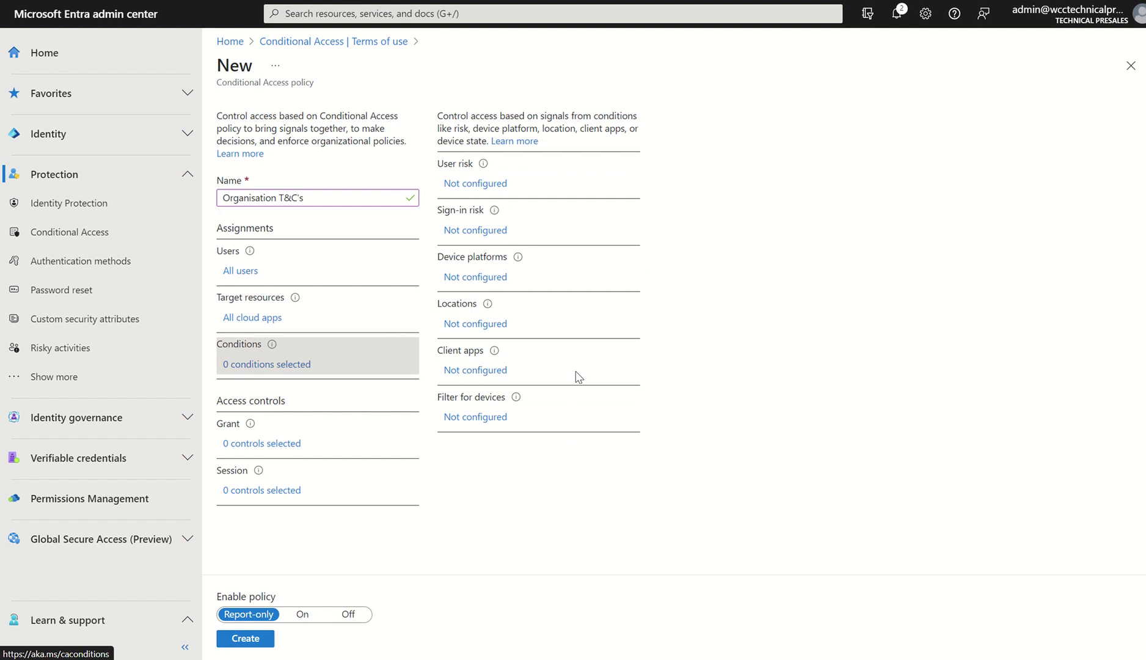
# Step: Grant access only with multifactor authentication plus Organisation T&C's, requiring all selected controls
pyautogui.click(249, 444)
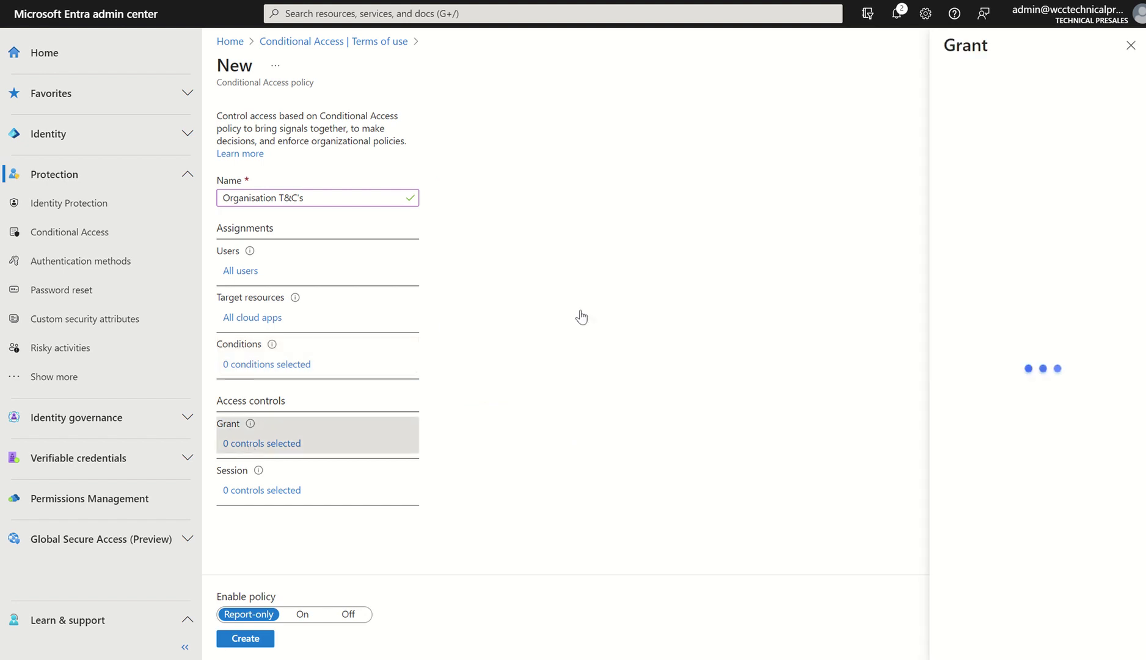
pyautogui.click(965, 445)
pyautogui.click(965, 443)
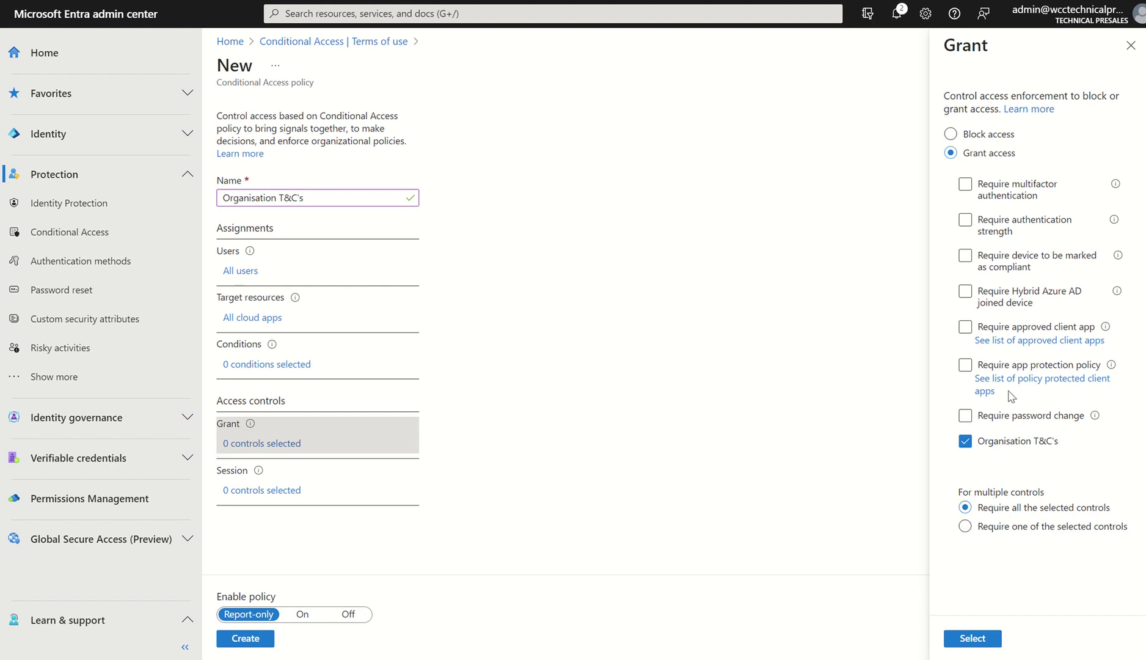
pyautogui.click(966, 185)
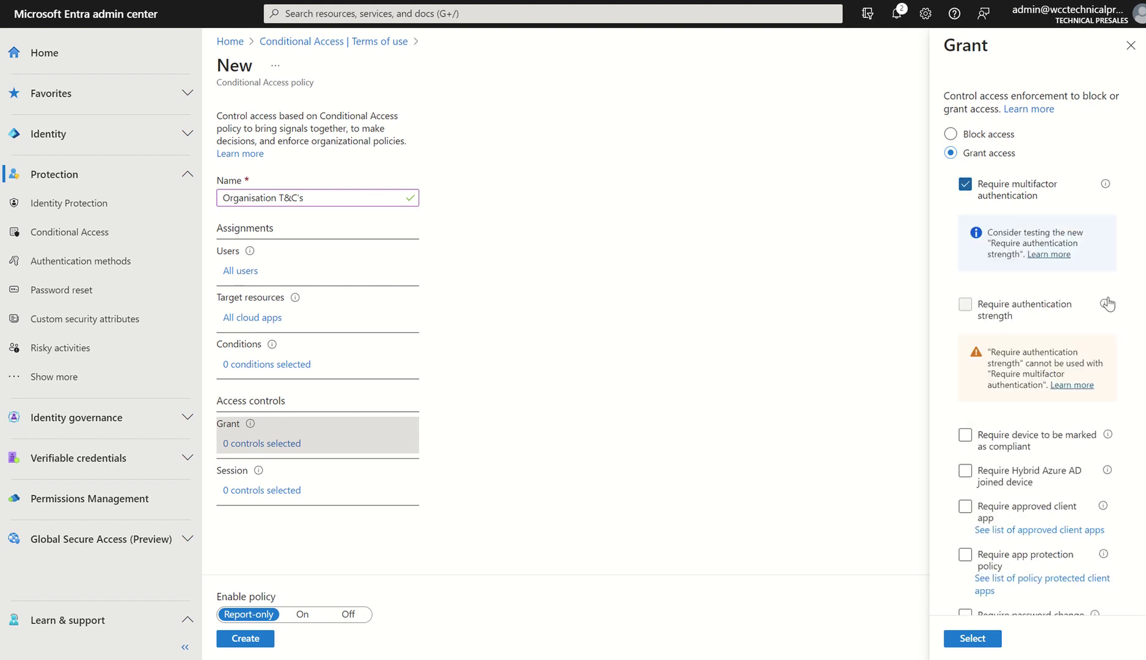
pyautogui.moveTo(1106, 304)
pyautogui.scroll(-2, 1107, 342)
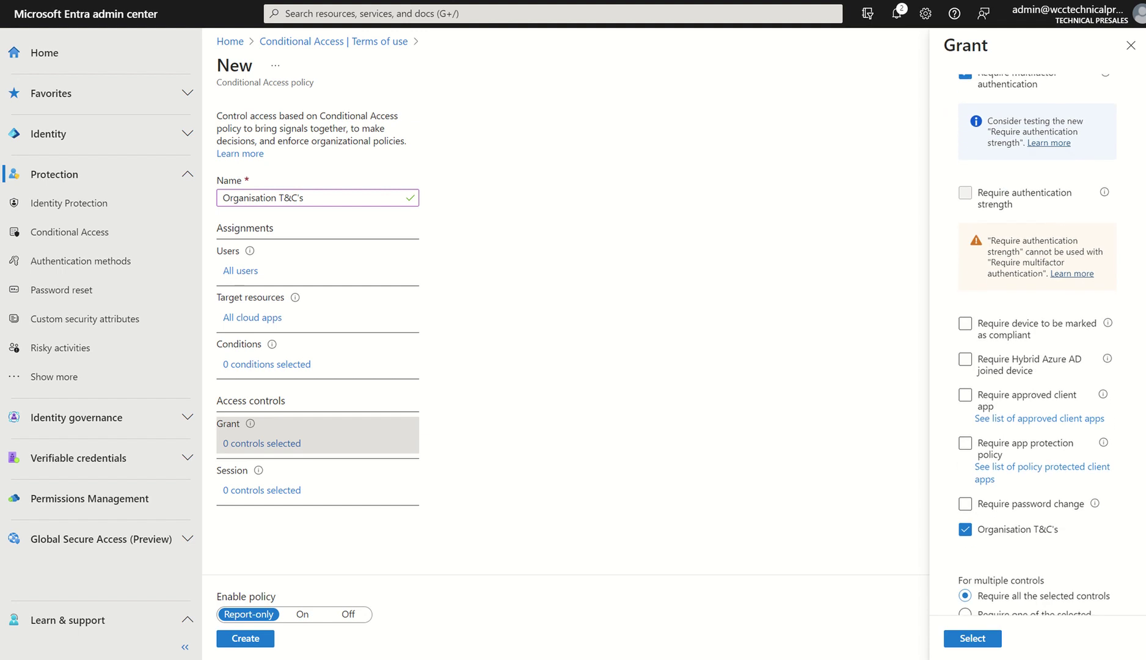
pyautogui.click(957, 637)
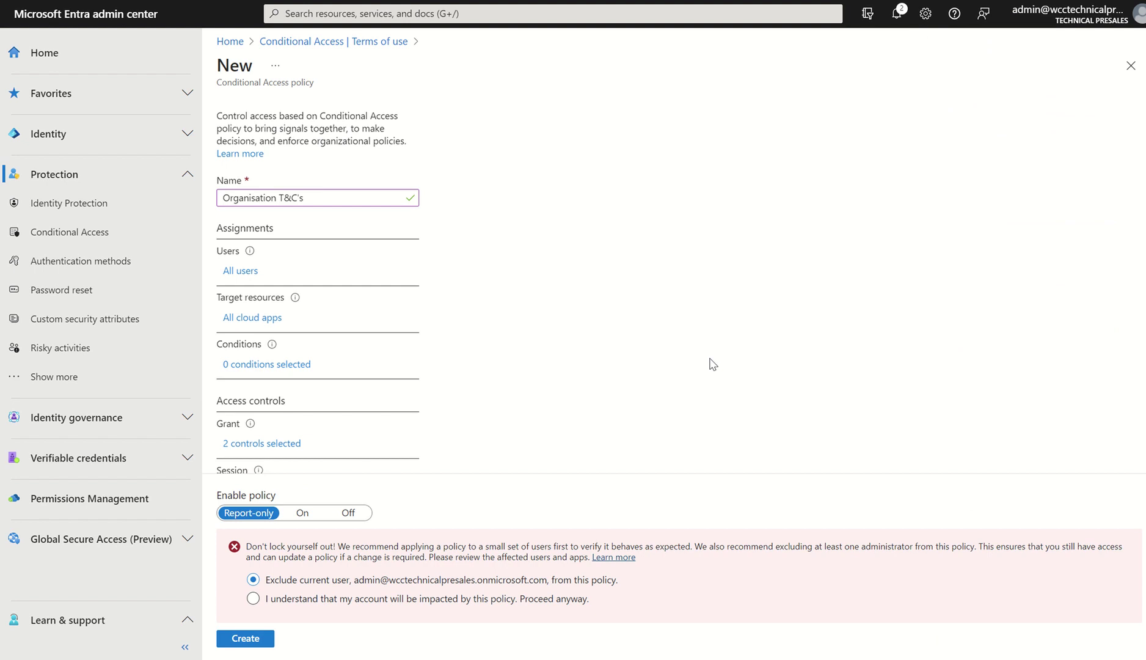
# Step: Switch Enable policy from Report-only to On, then head back to Terms of use
pyautogui.click(303, 512)
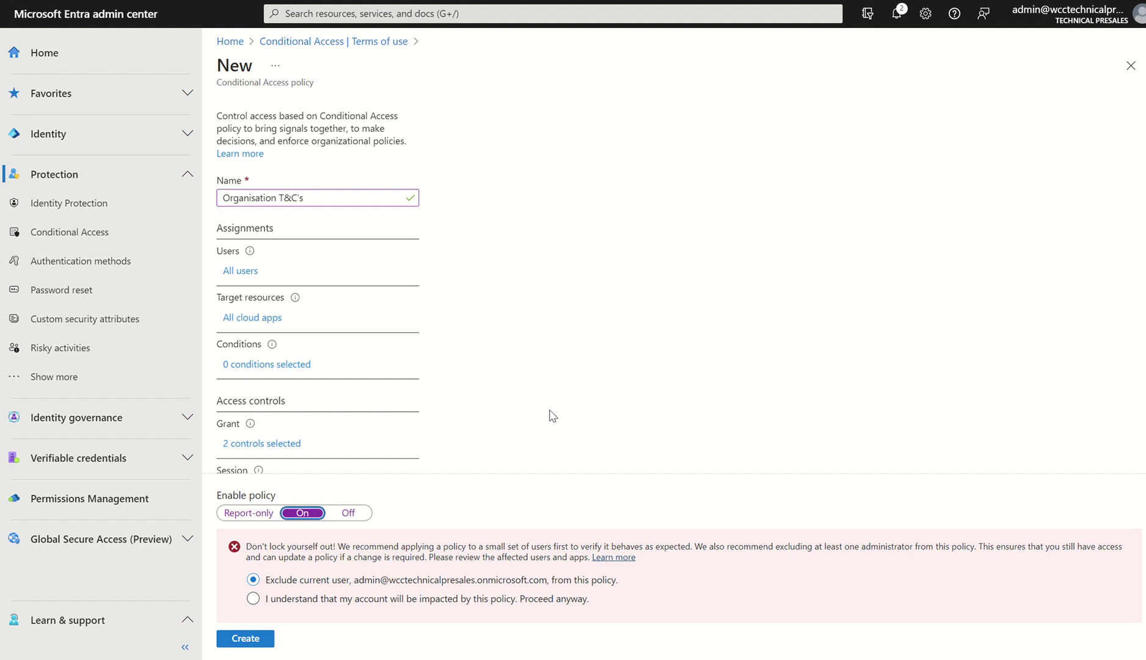
pyautogui.click(296, 44)
# Step: Discard the unsaved policy, review Organisation T&C's details and edit form, then return to the list
pyautogui.click(647, 39)
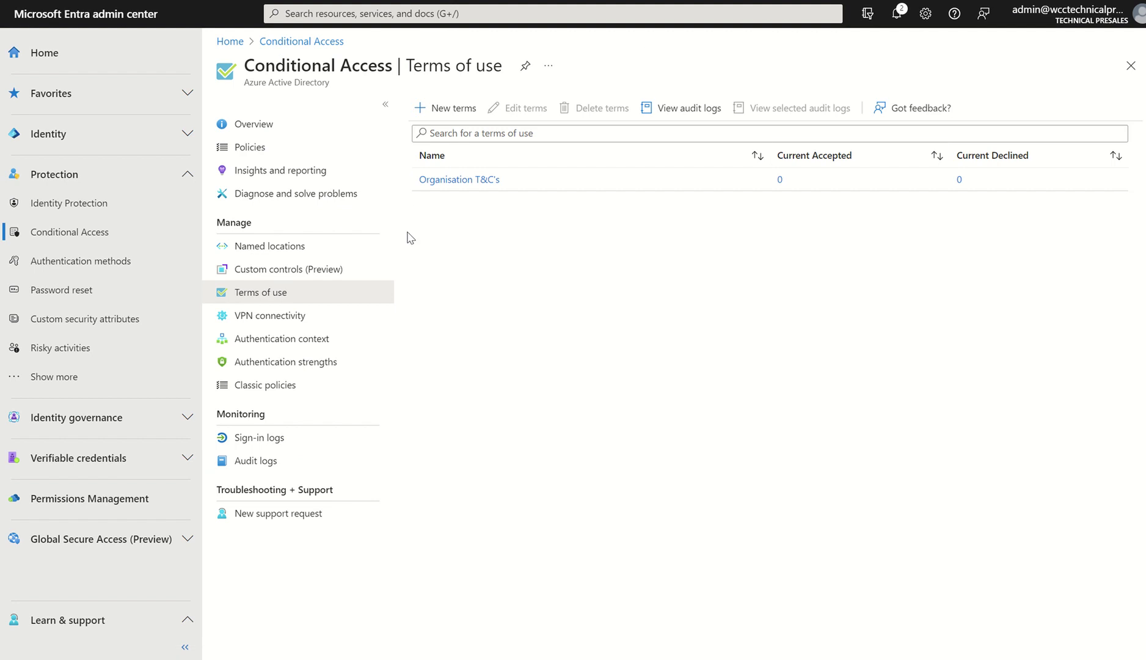
pyautogui.click(437, 181)
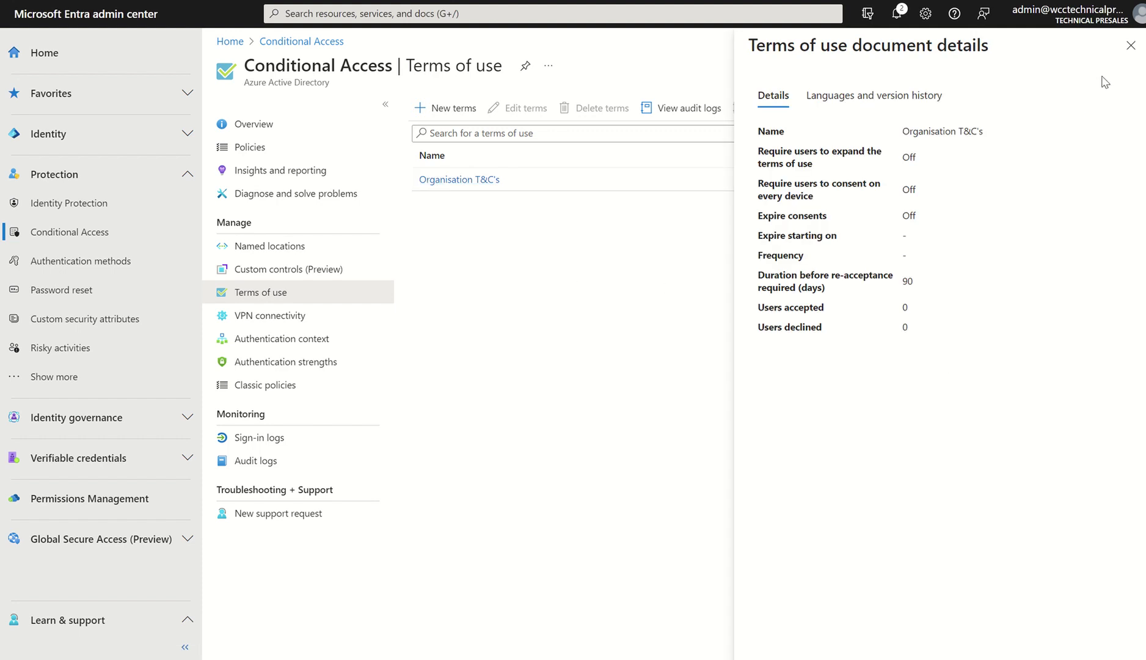
pyautogui.click(1128, 48)
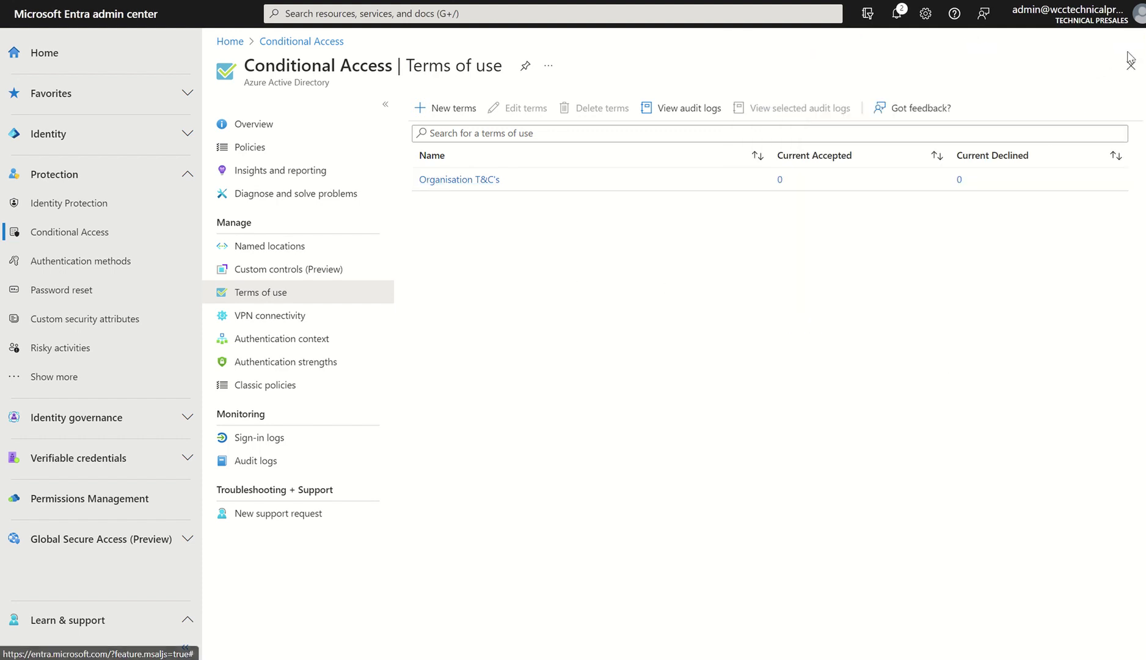
pyautogui.click(518, 179)
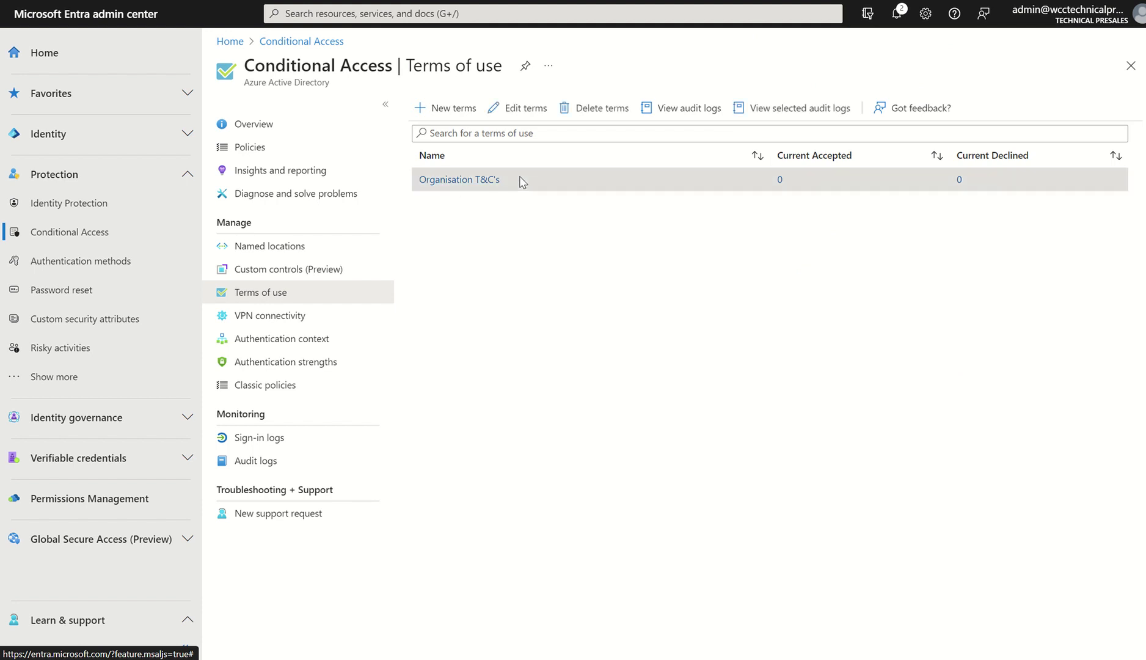
pyautogui.click(512, 110)
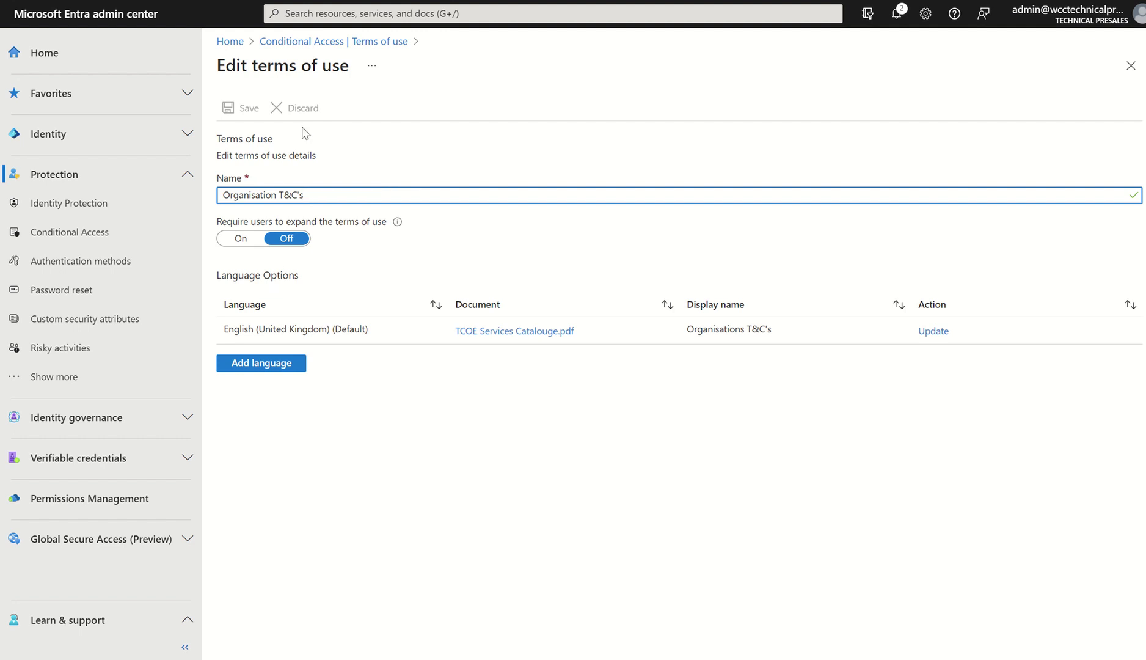
pyautogui.click(311, 46)
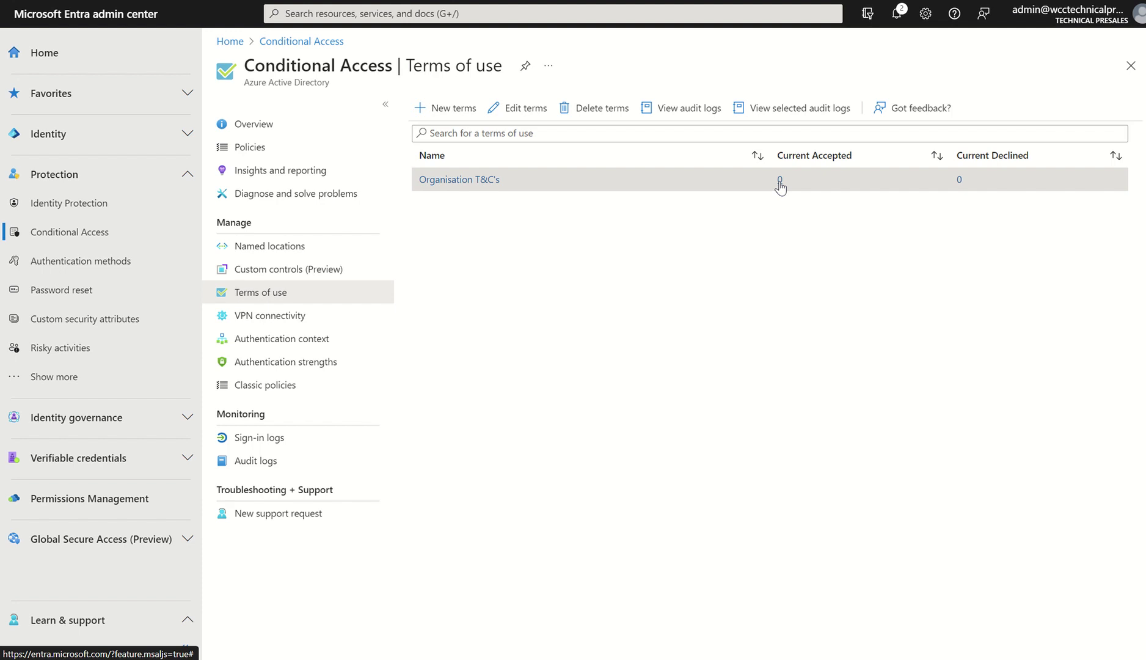
# Step: Open the Organisation T&C's accepted consents report, keeping Accepted and All versions filters
pyautogui.click(779, 181)
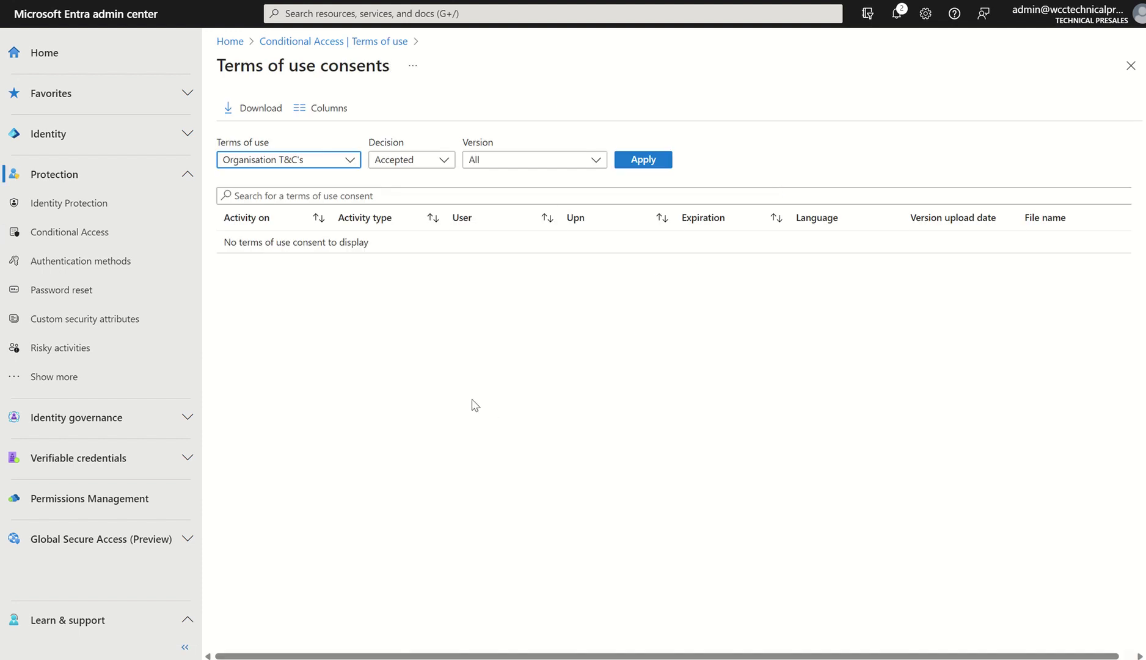
pyautogui.click(388, 160)
pyautogui.click(518, 344)
pyautogui.click(341, 166)
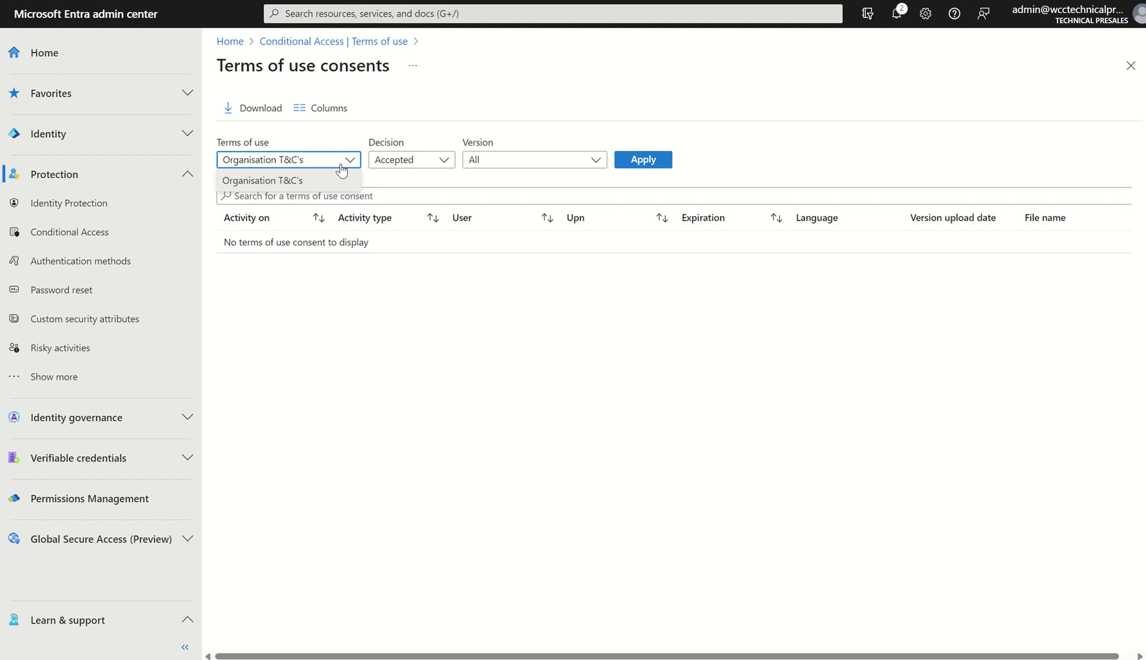
pyautogui.click(519, 166)
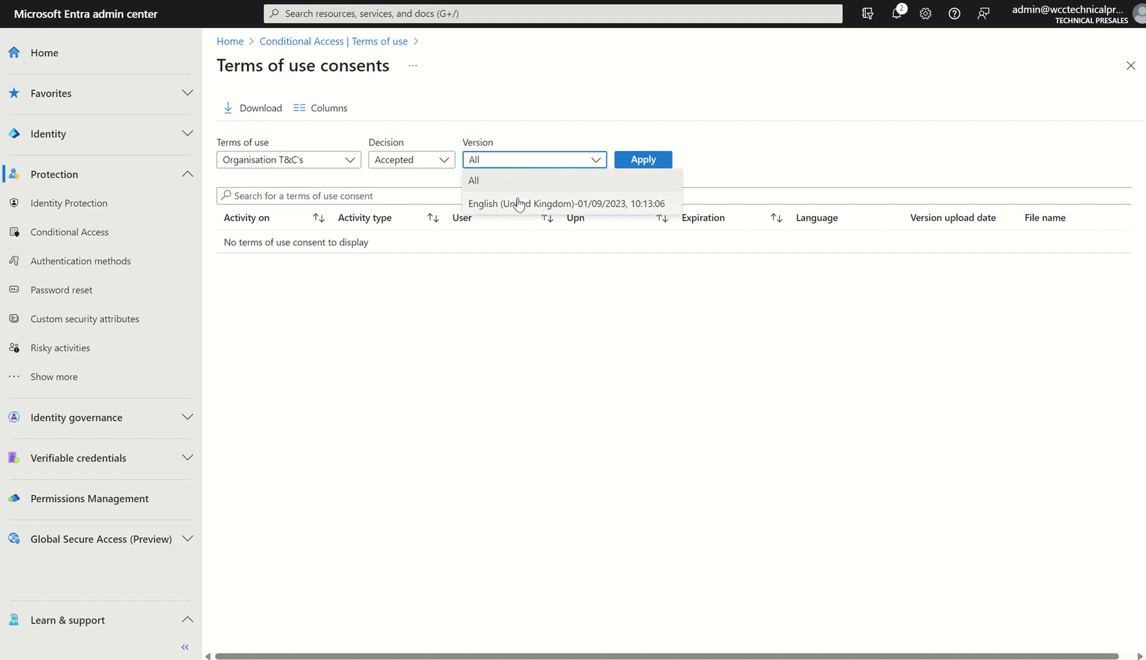
pyautogui.click(482, 318)
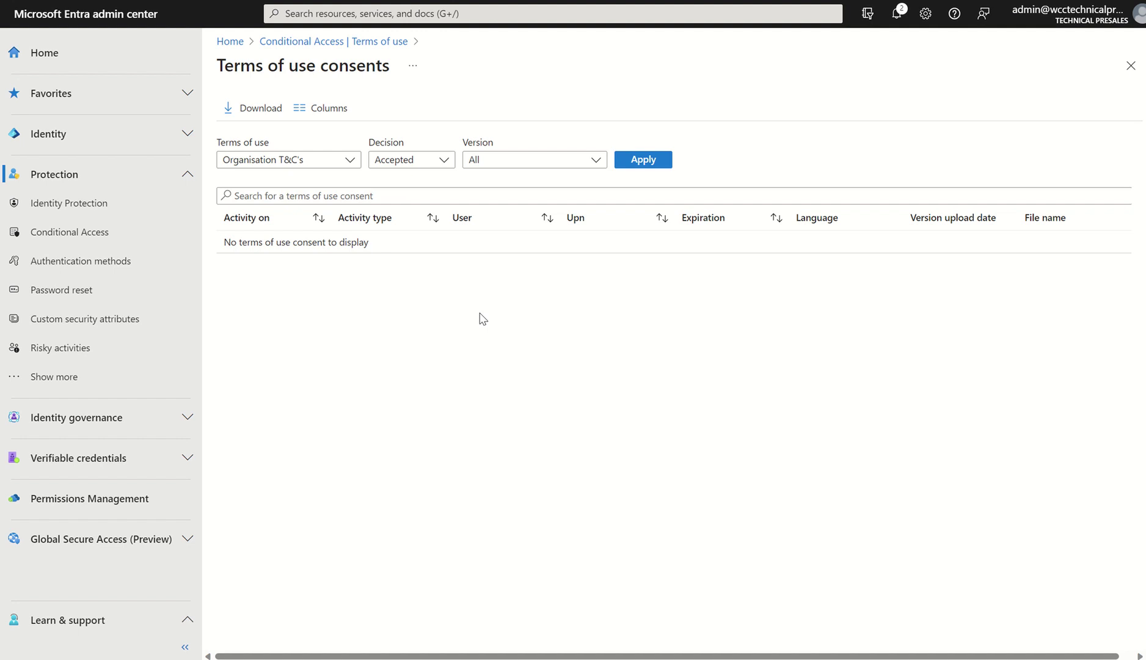